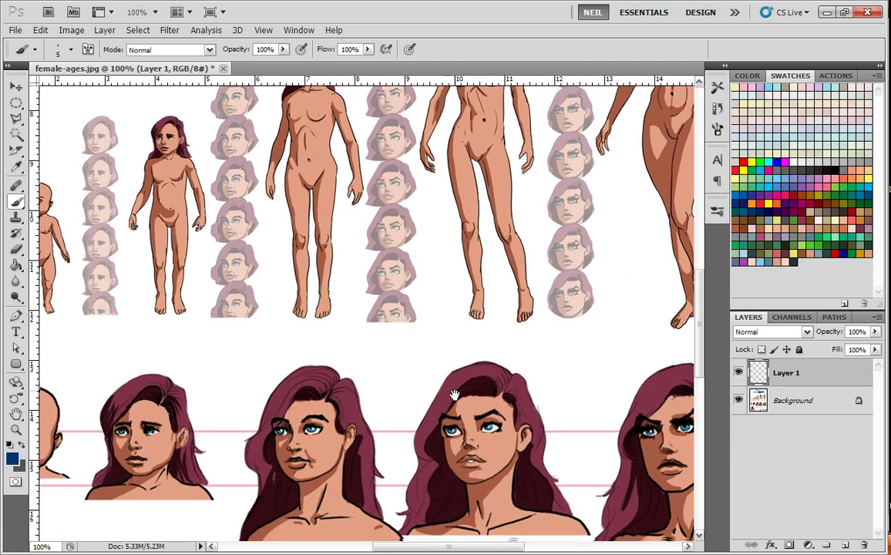
Step: Examine the full-figure drawings and the row of head portraits, comparing proportions and facial features between the age stages
drag(475, 420, 467, 450)
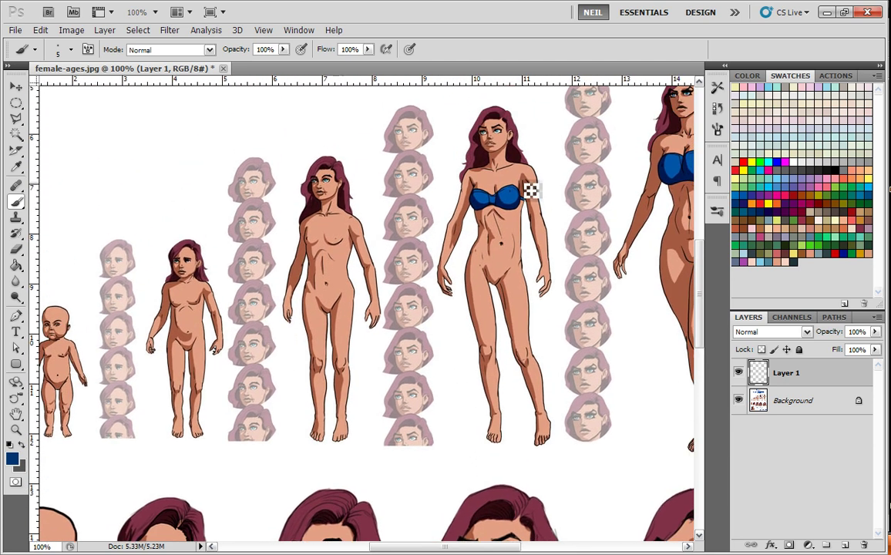
click(501, 243)
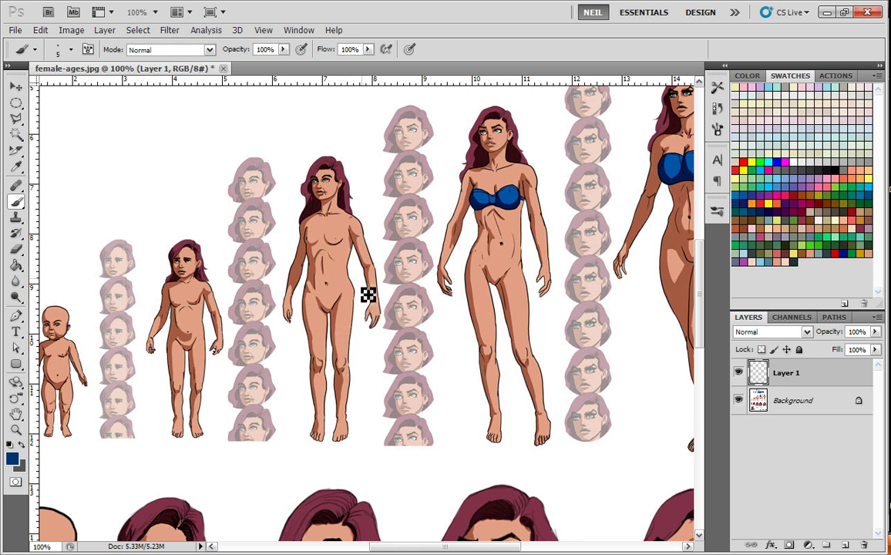
scroll(427, 418, down, 5)
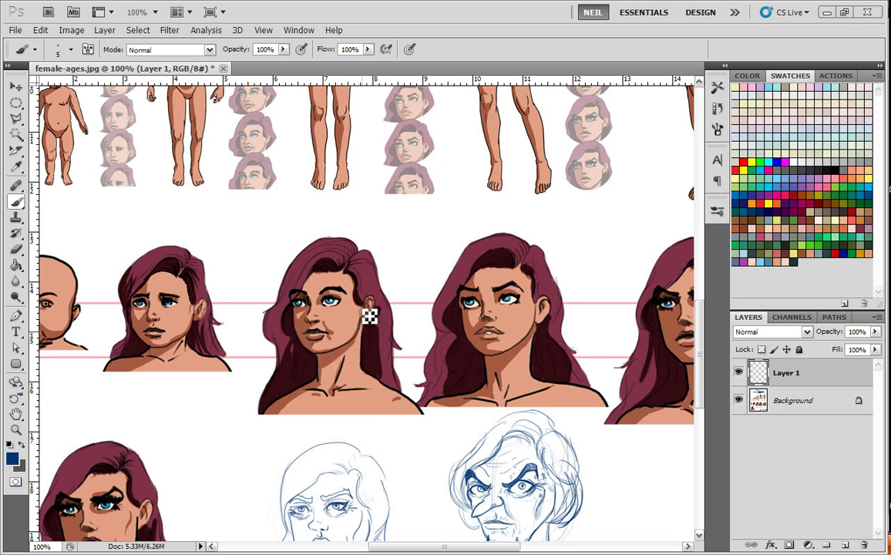
drag(571, 342, 566, 380)
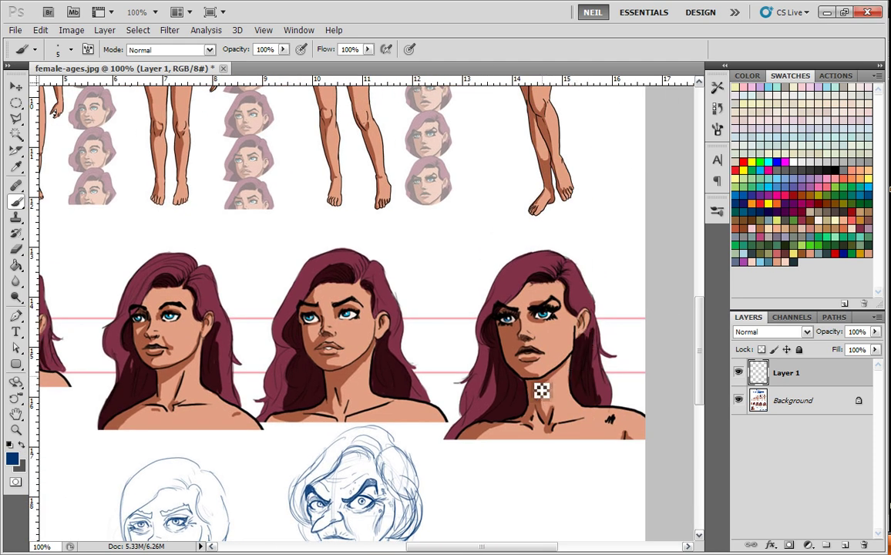
drag(281, 430, 457, 374)
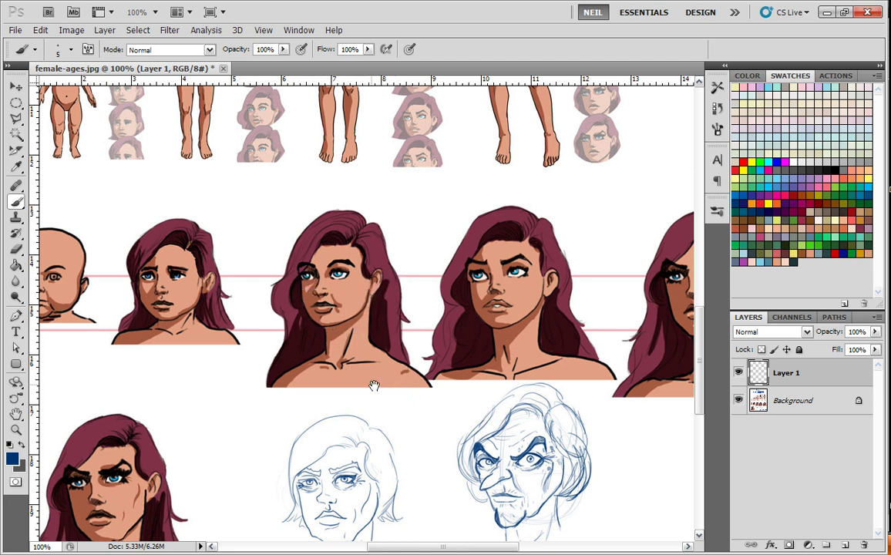
scroll(385, 382, up, 2)
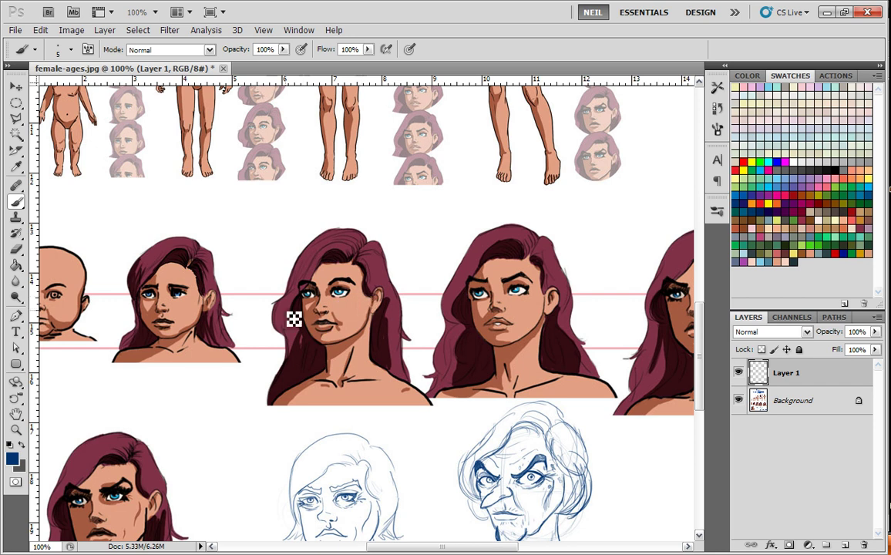
drag(365, 361, 358, 385)
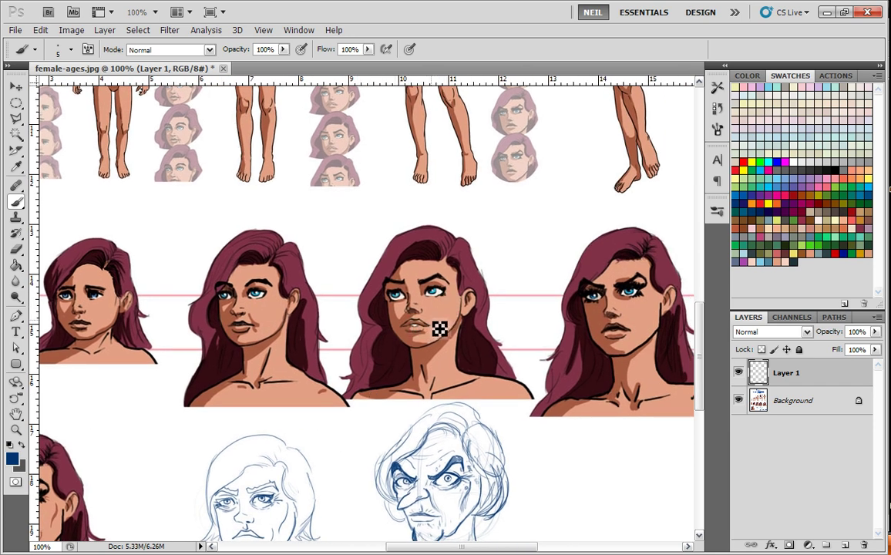
drag(315, 388, 393, 417)
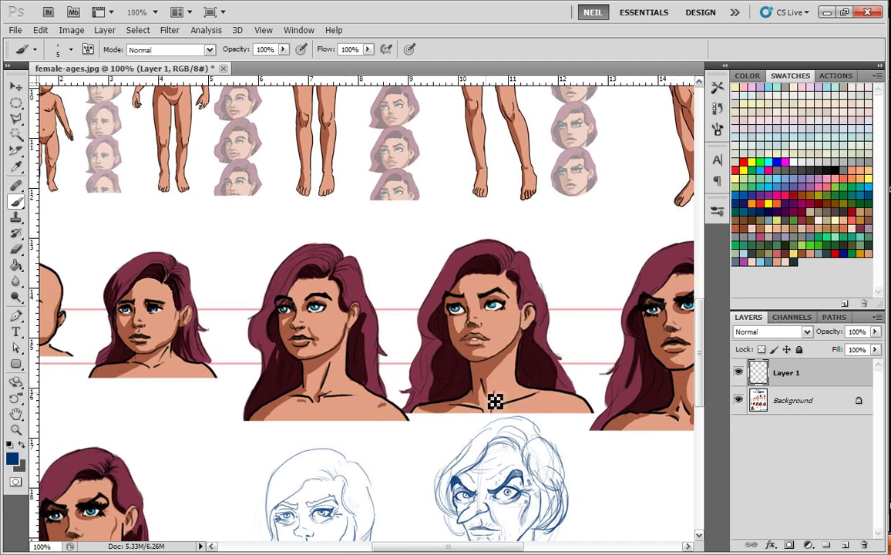
drag(477, 391, 472, 391)
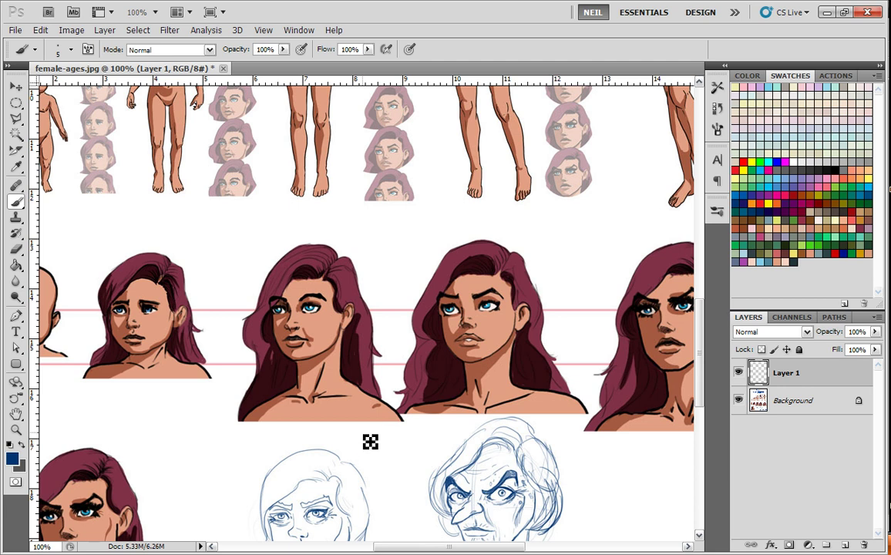
drag(337, 348, 306, 331)
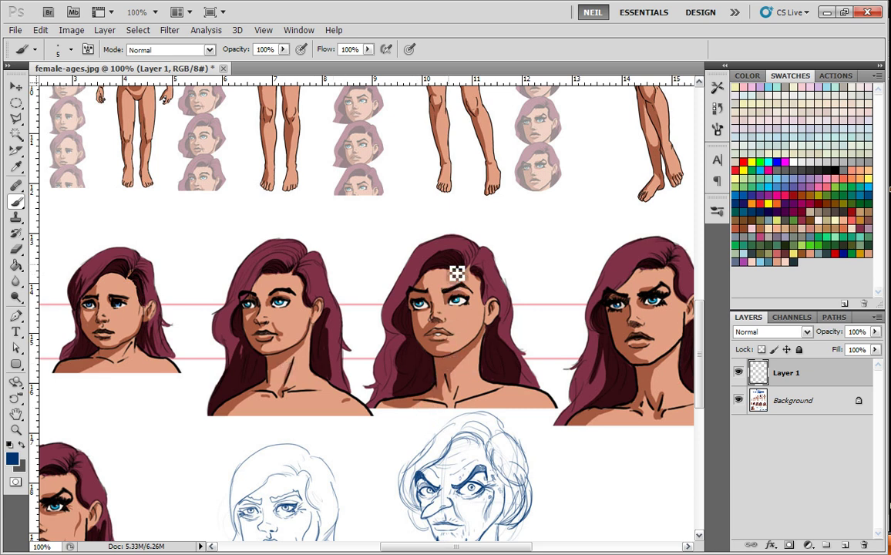
mouse_move(213, 370)
mouse_down()
mouse_move(448, 382)
mouse_move(370, 373)
mouse_up()
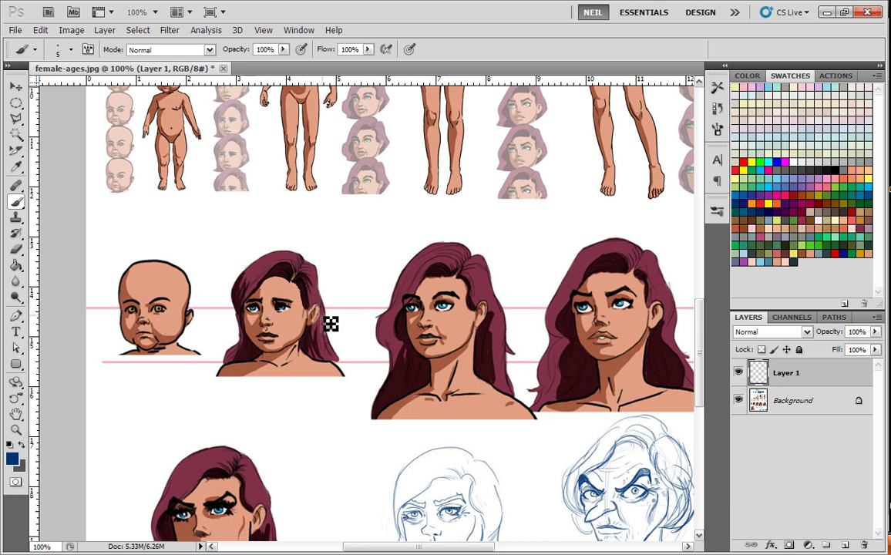
Step: Try vertical brush strokes down the faces of the first four portraits in the row, undoing the strokes
drag(156, 264, 158, 333)
key(ctrl+z)
drag(283, 264, 291, 355)
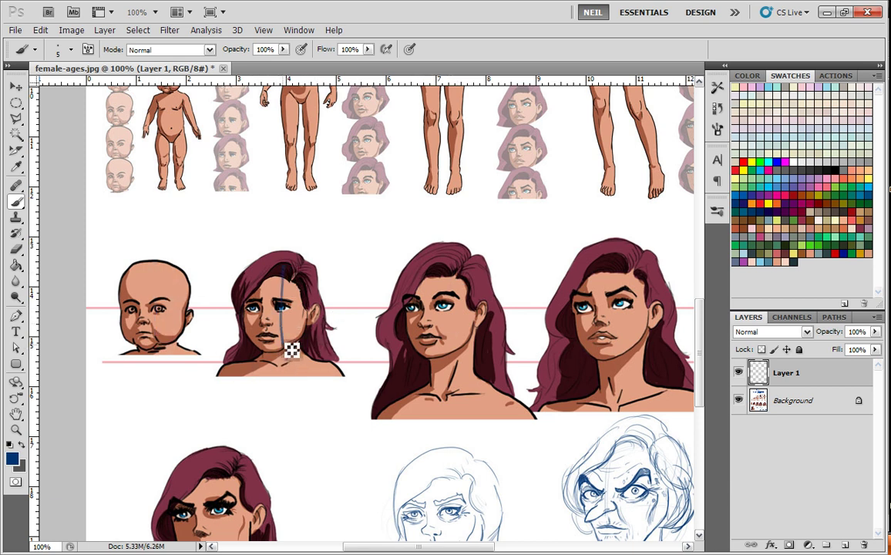
drag(441, 270, 445, 338)
key(ctrl+z)
mouse_move(598, 378)
mouse_down()
mouse_move(435, 412)
mouse_move(356, 406)
mouse_move(381, 403)
mouse_up()
drag(359, 262, 356, 363)
key(ctrl+z)
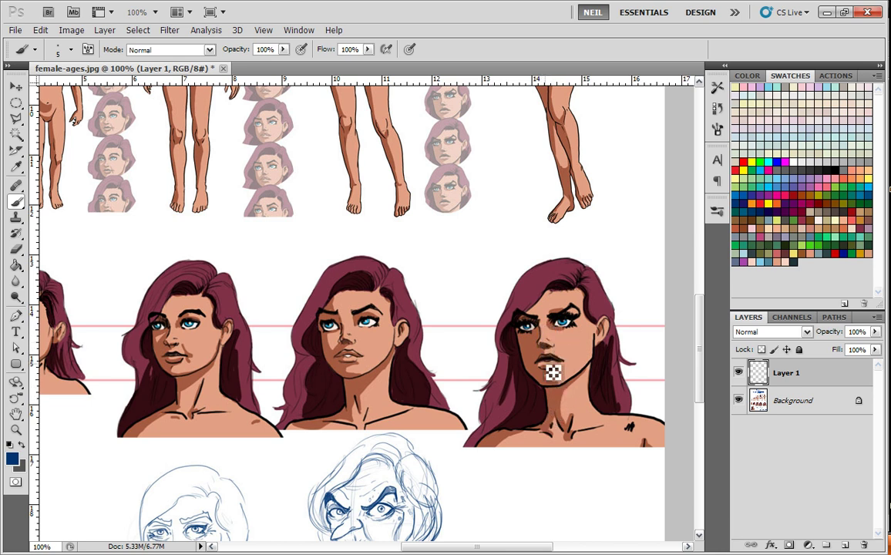
Step: Try brush strokes on the chin of the last portrait and along the jaw of the neighbouring one, undoing both
drag(547, 352, 549, 383)
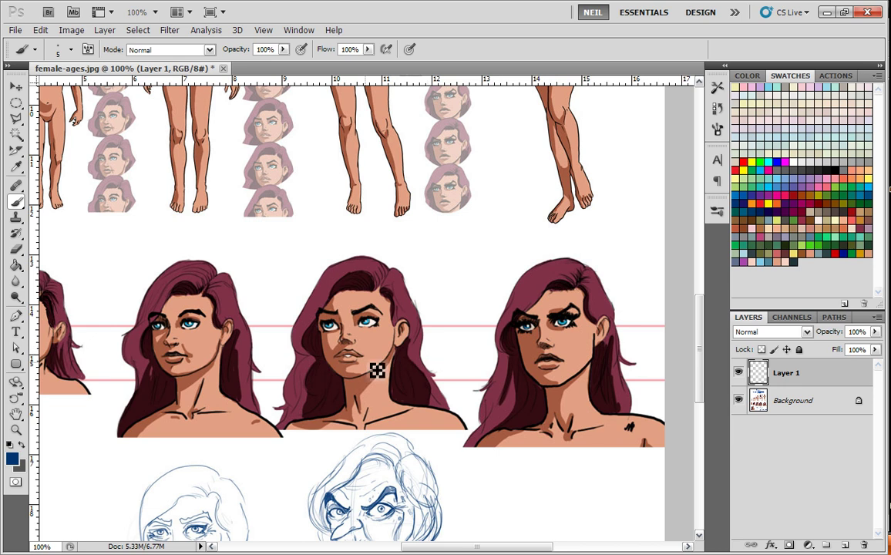
key(ctrl+z)
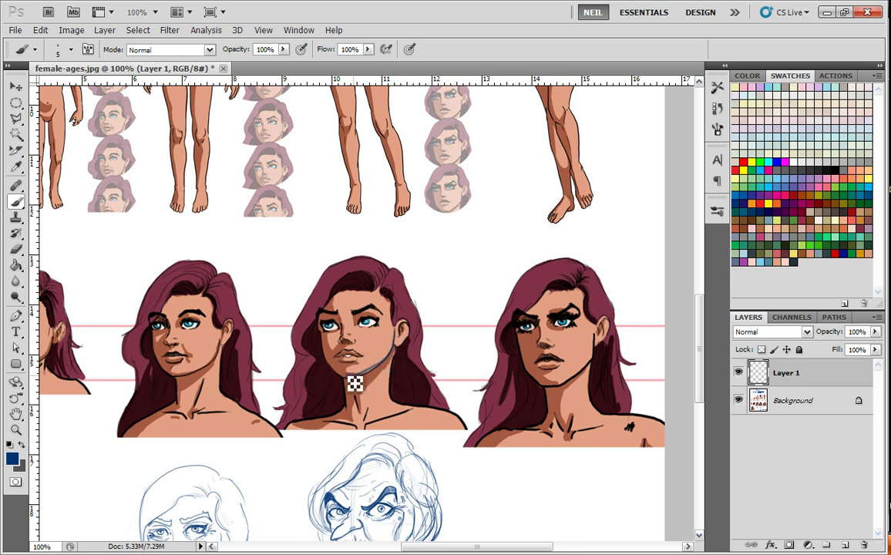
key(ctrl+z)
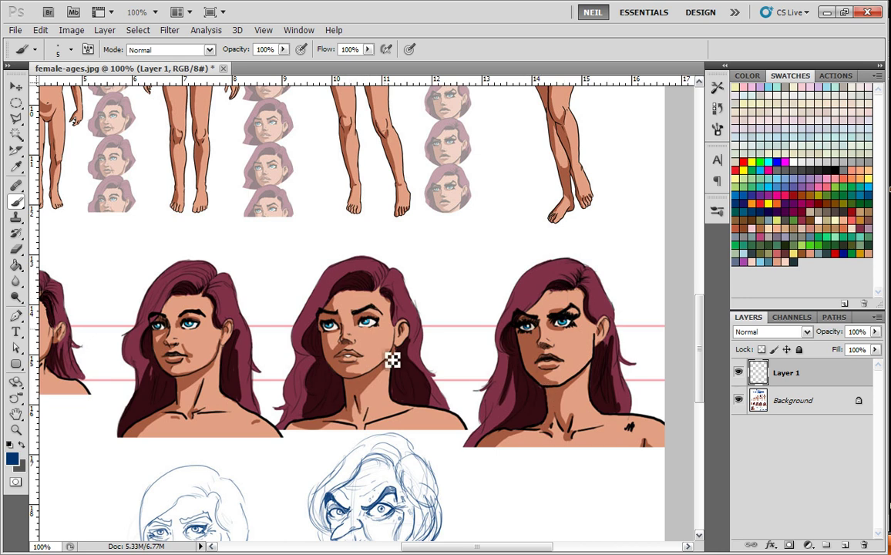
Step: Compare the jawlines and facial features of the portraits from the first to the last in the row
drag(186, 406, 393, 391)
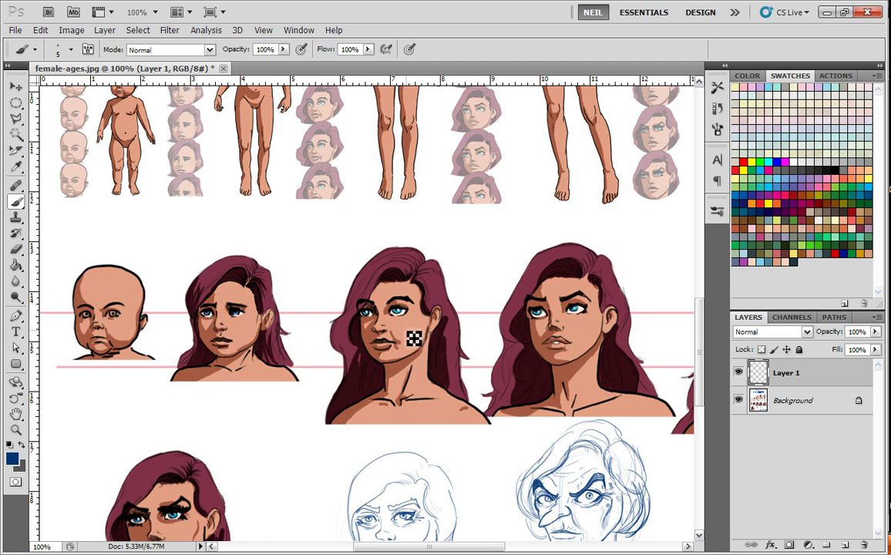
drag(537, 370, 301, 377)
mouse_move(461, 392)
mouse_down()
mouse_move(428, 394)
mouse_move(476, 403)
mouse_up()
drag(354, 360, 394, 349)
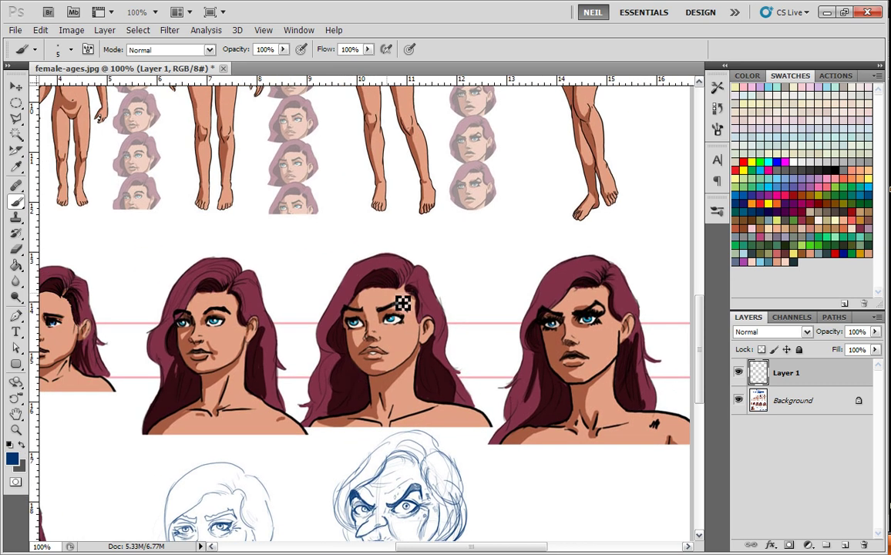
click(365, 327)
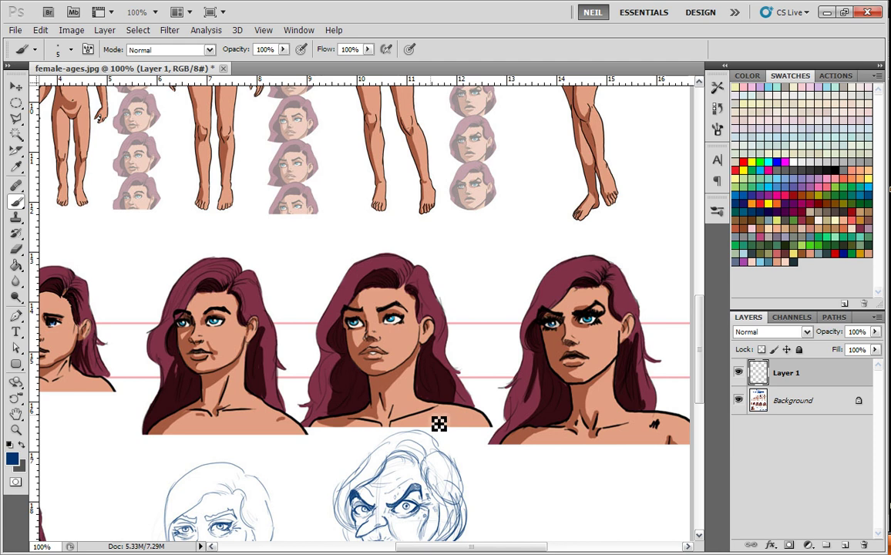
drag(451, 373, 412, 383)
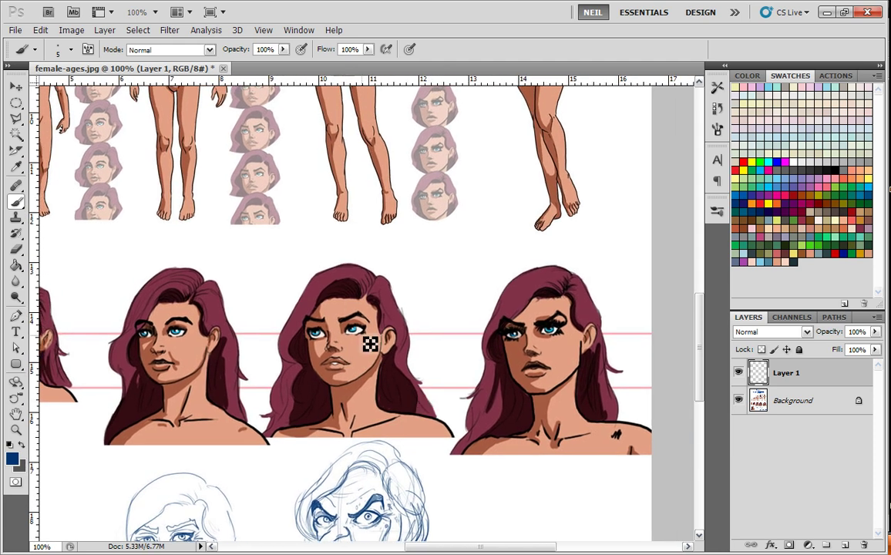
drag(544, 401, 472, 392)
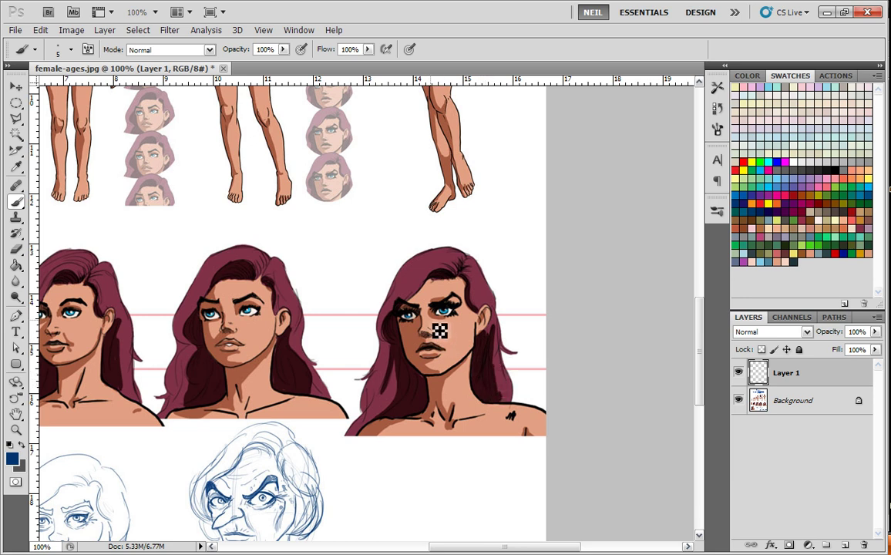
Step: Try vertical brush strokes down the centre of the last portrait's face and from its jaw to the neck, undoing both
drag(429, 305, 431, 372)
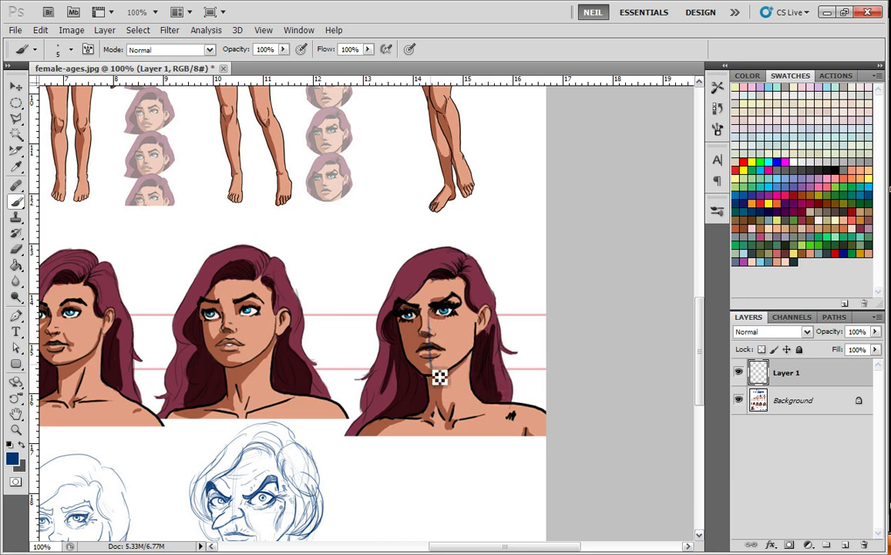
key(ctrl+z)
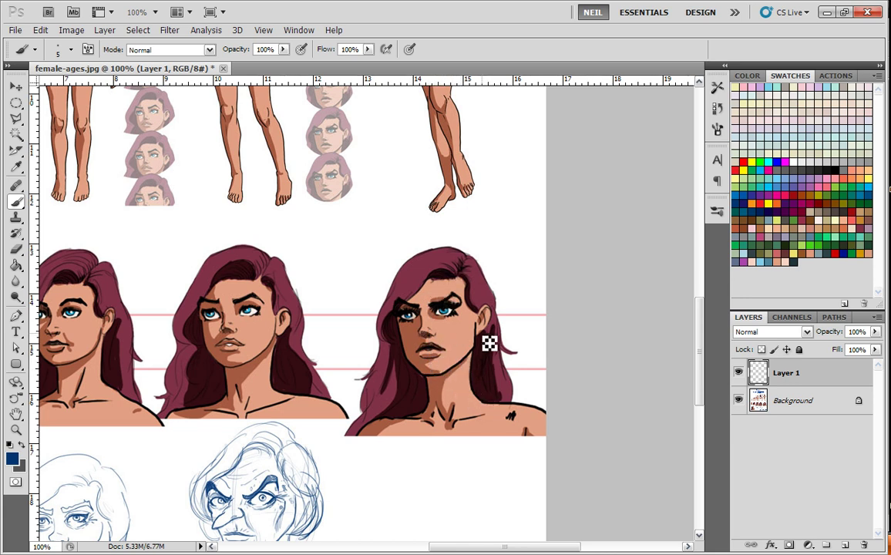
mouse_move(475, 324)
mouse_down()
mouse_move(440, 370)
mouse_move(453, 404)
mouse_move(477, 421)
mouse_up()
key(ctrl+z)
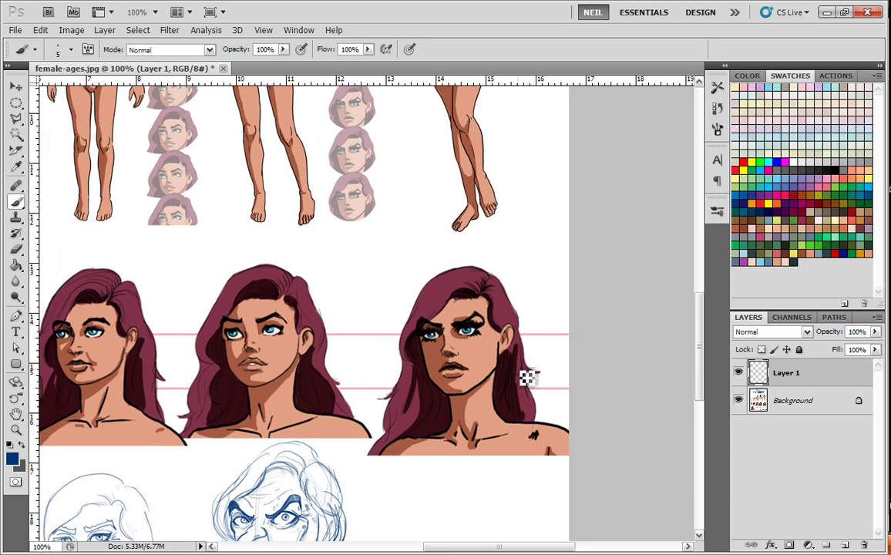
Step: Zoom out to 66.7% to view the row of portraits together with the full figures
key(ctrl+minus)
key(ctrl+minus)
key(ctrl+plus)
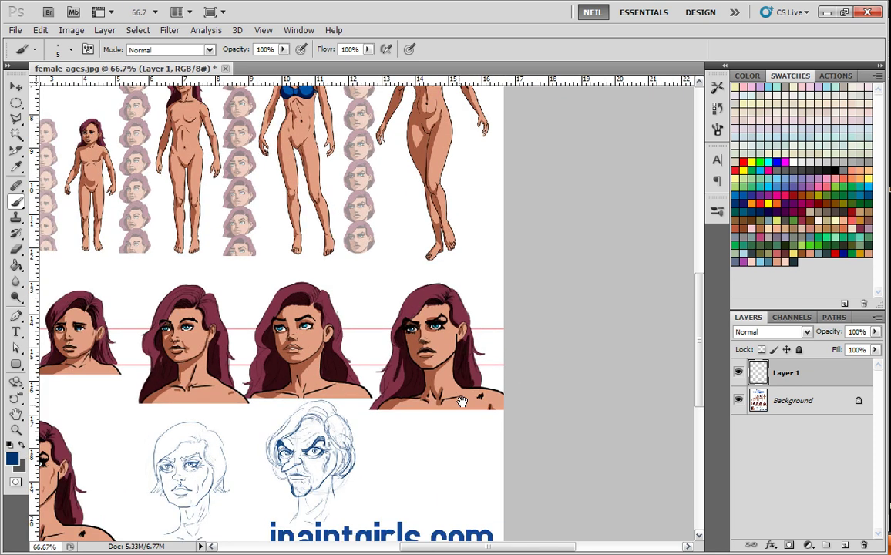